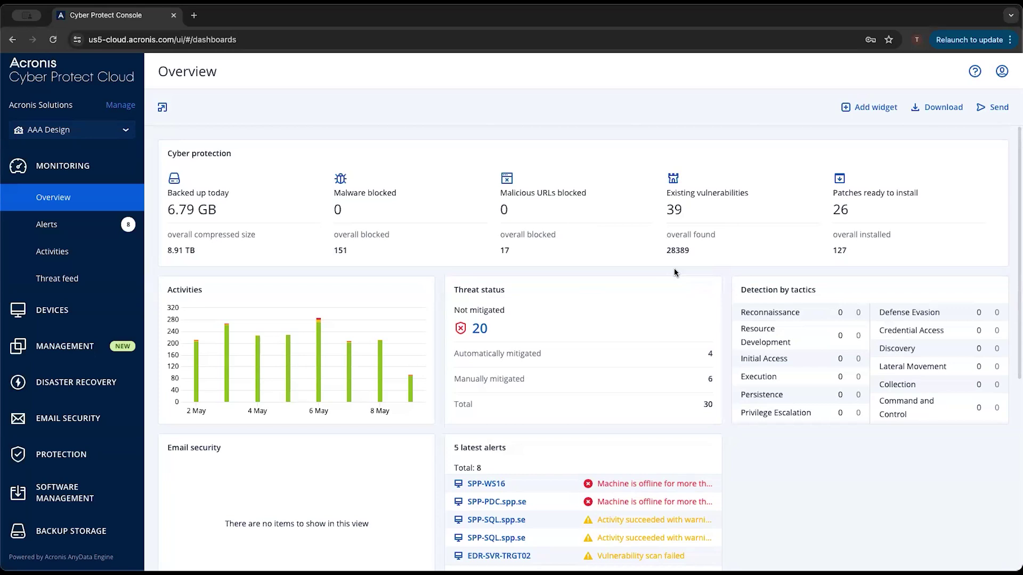
# Step: Go to Management > Backup replication to list the two existing plans
pyautogui.click(67, 349)
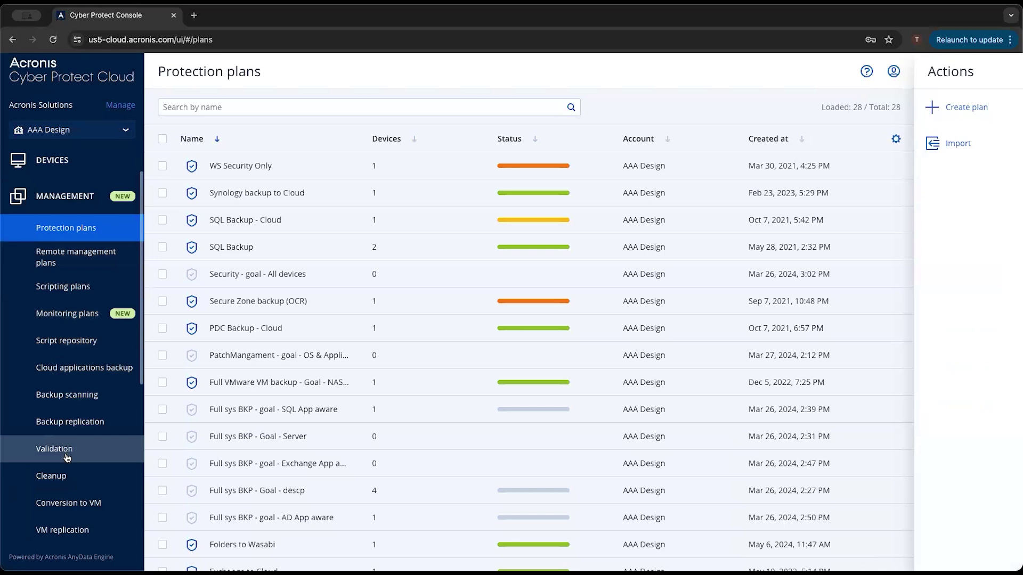
pyautogui.click(61, 426)
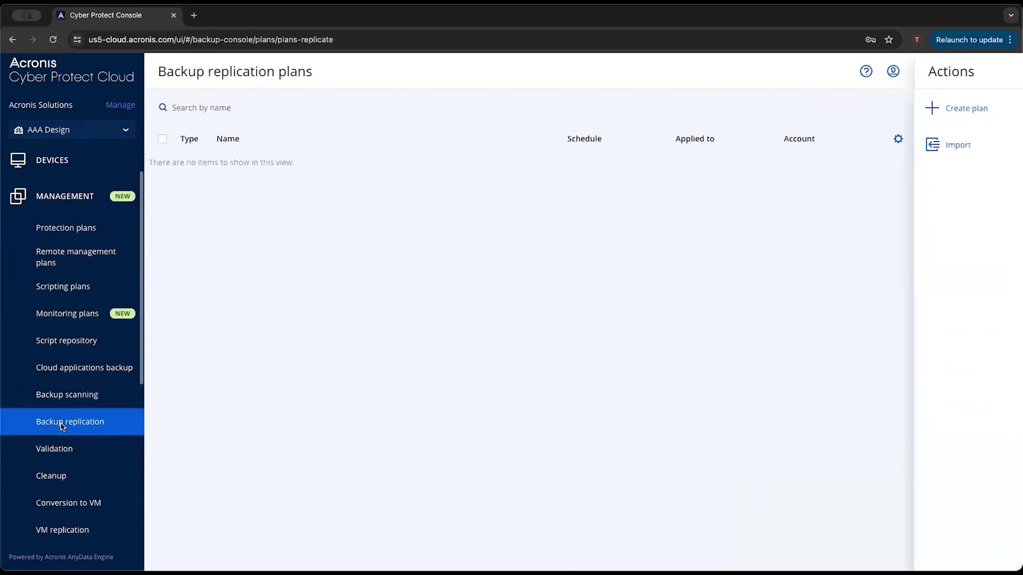
# Step: Begin a new plan and set its Agent to nam-se-syn
pyautogui.click(934, 114)
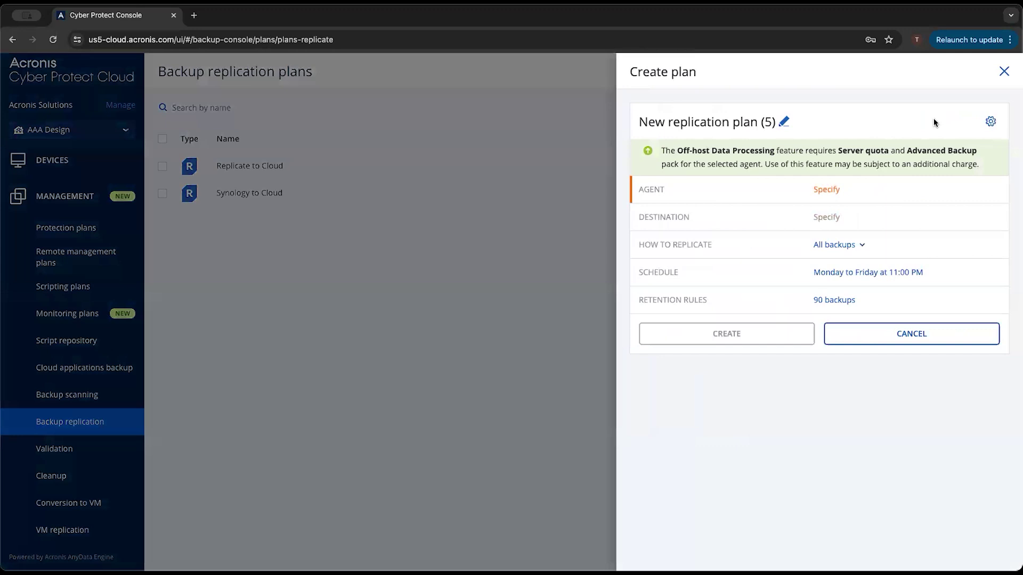
pyautogui.click(824, 192)
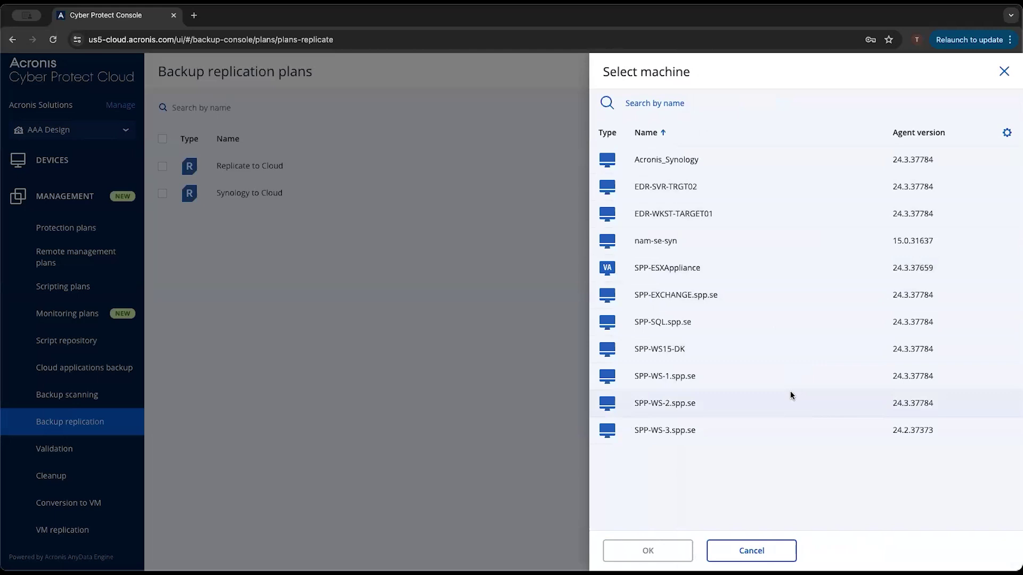
pyautogui.click(654, 243)
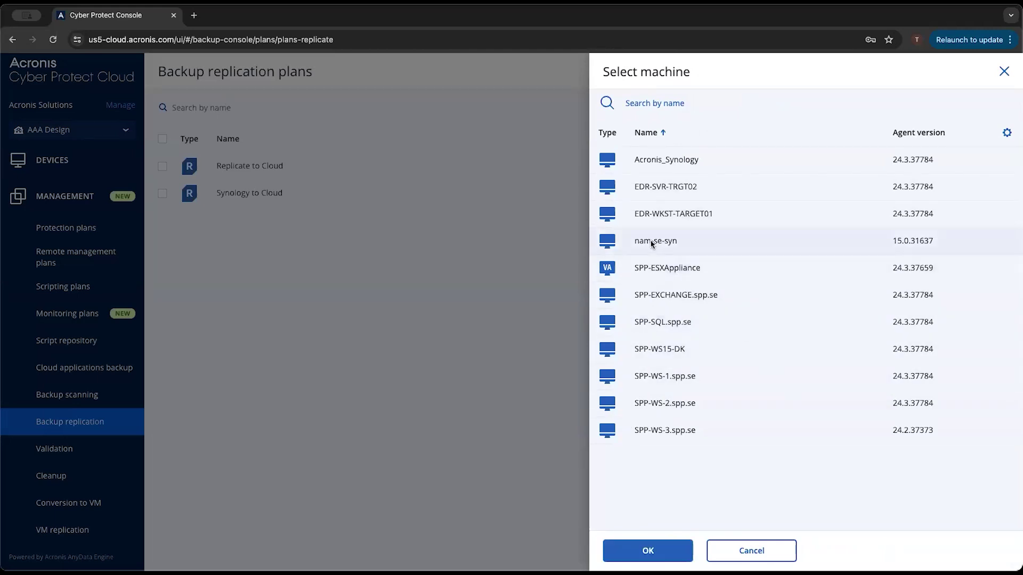
pyautogui.click(644, 550)
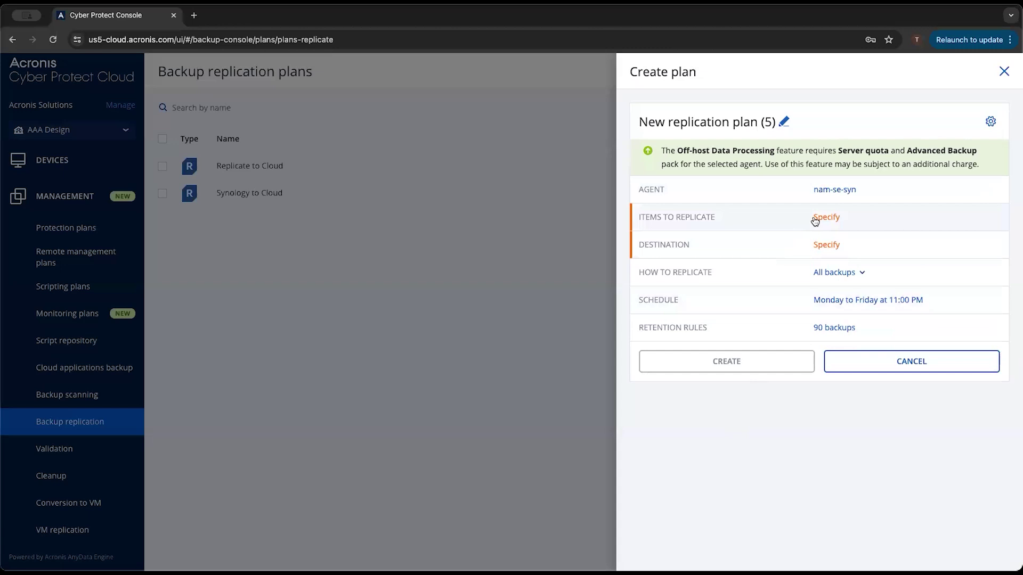
# Step: Add the aaa-design-admin cloud storage location as the plan's Items to replicate
pyautogui.click(816, 218)
pyautogui.click(930, 113)
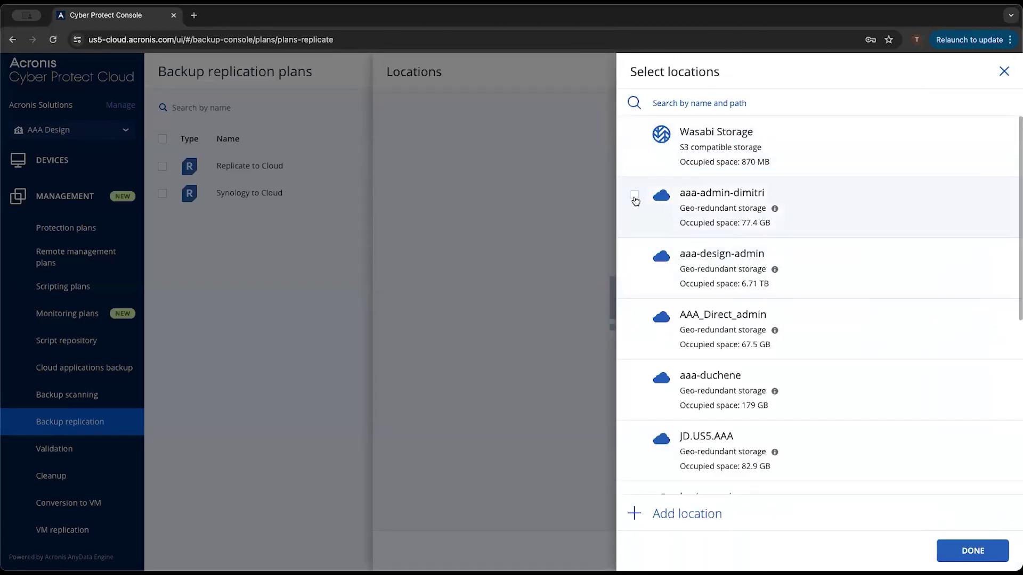
pyautogui.click(635, 258)
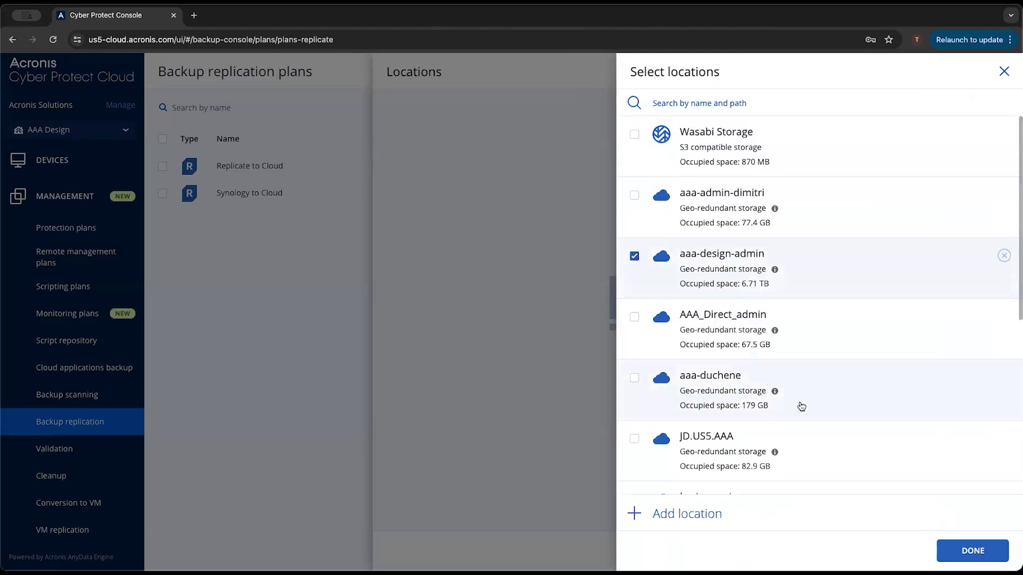
pyautogui.click(960, 554)
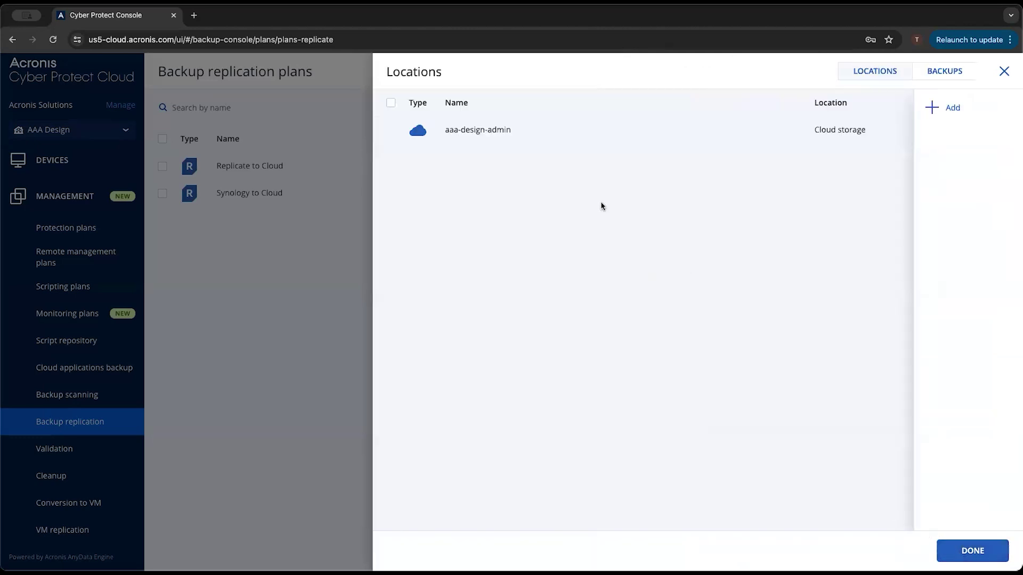
pyautogui.click(499, 131)
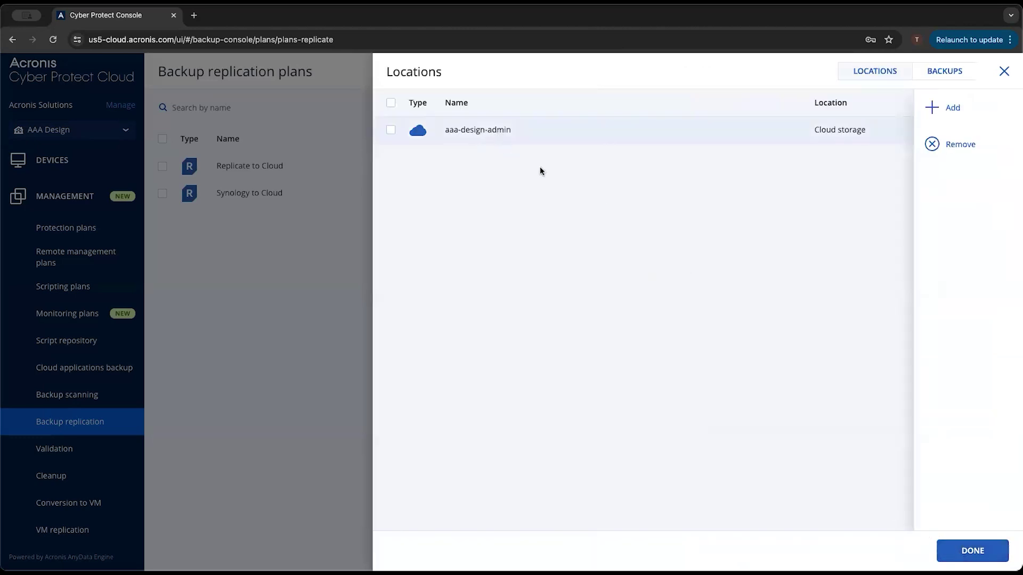
pyautogui.click(391, 130)
pyautogui.click(972, 551)
# Step: Set the destination to //172.16.2.31/SSD/ with How to replicate left at All backups
pyautogui.click(818, 248)
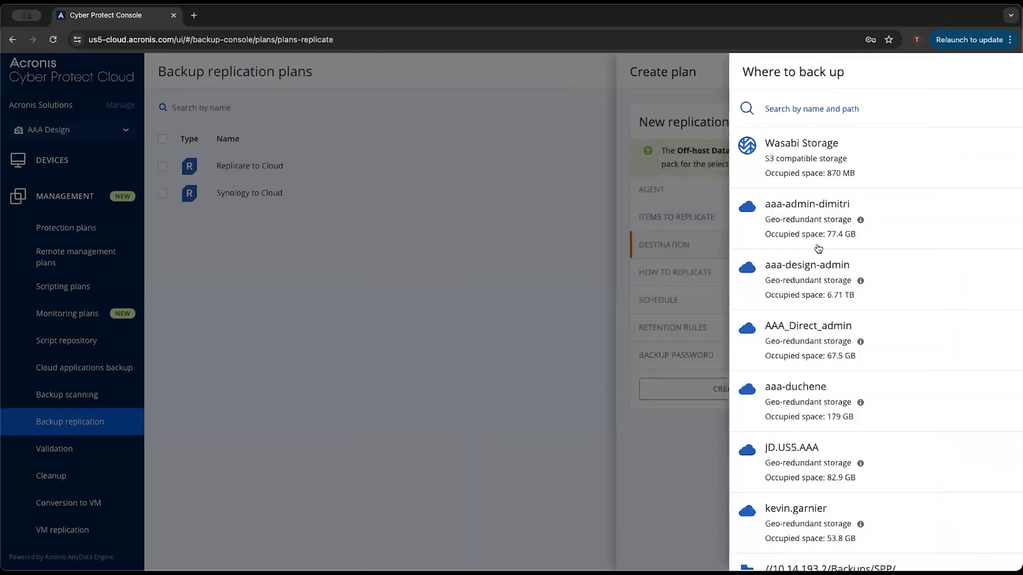
pyautogui.scroll(-3, 771, 283)
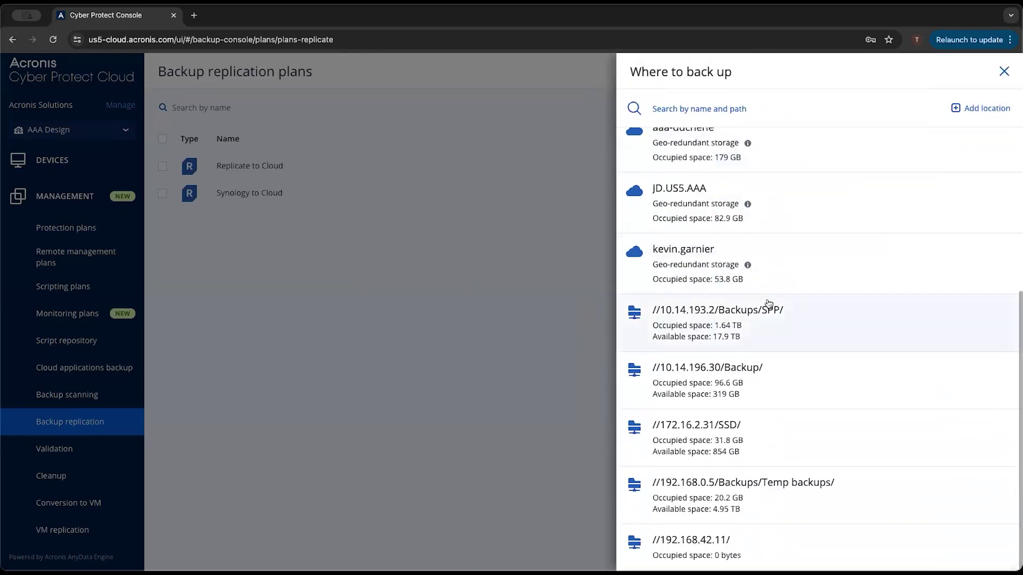
pyautogui.scroll(1, 770, 304)
pyautogui.scroll(-1, 739, 352)
pyautogui.click(740, 424)
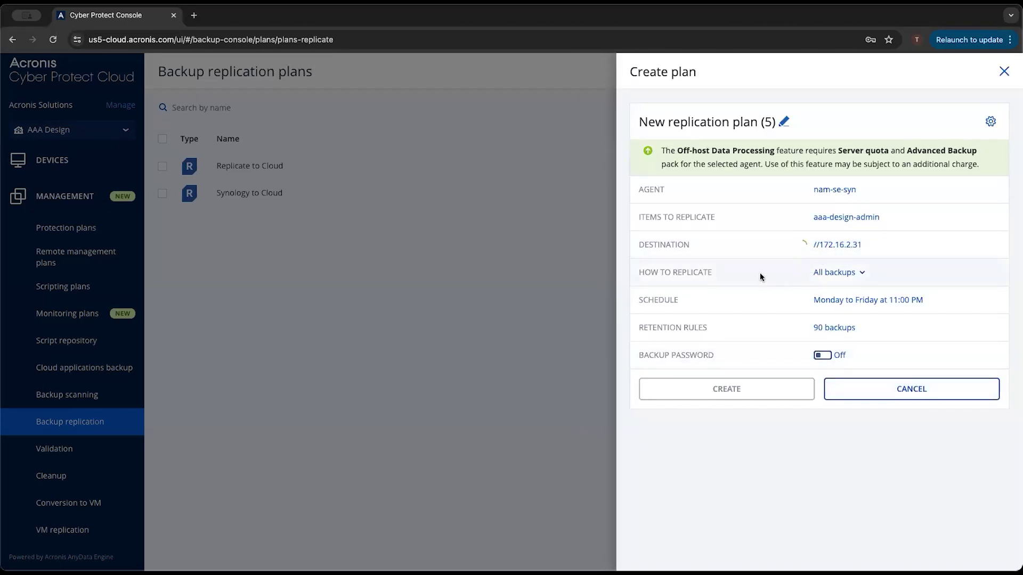
pyautogui.click(851, 277)
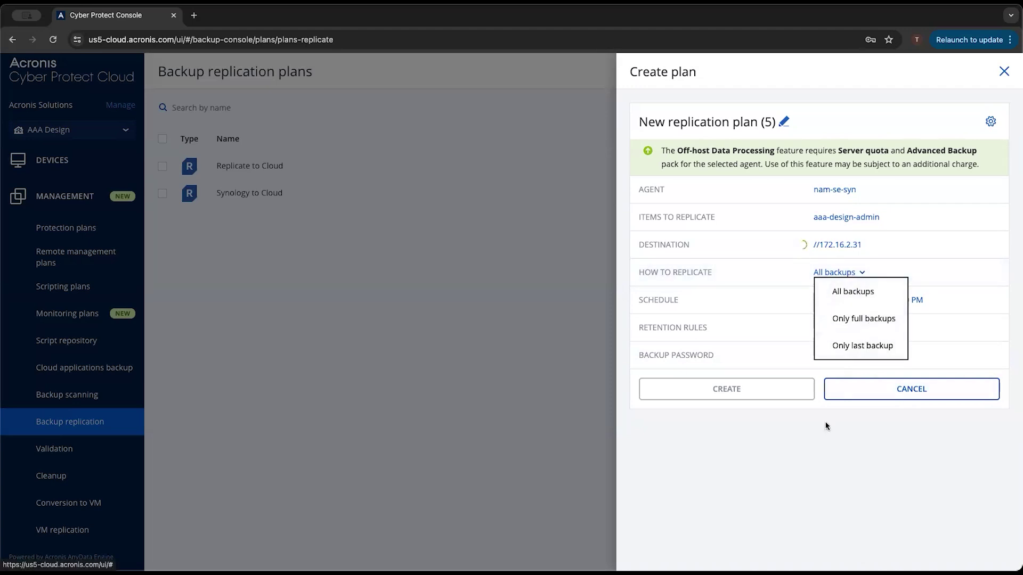
pyautogui.click(812, 447)
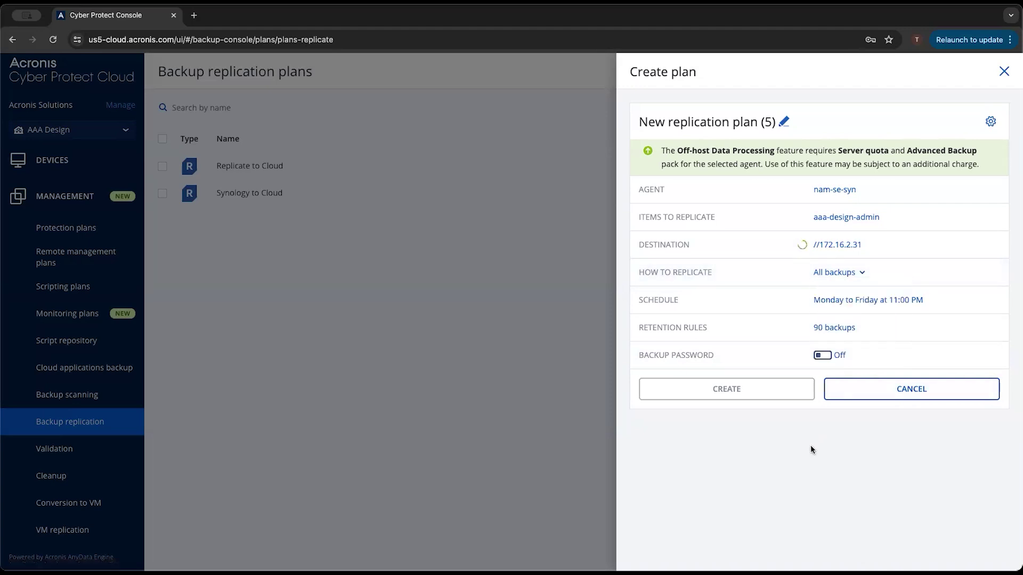
pyautogui.click(830, 304)
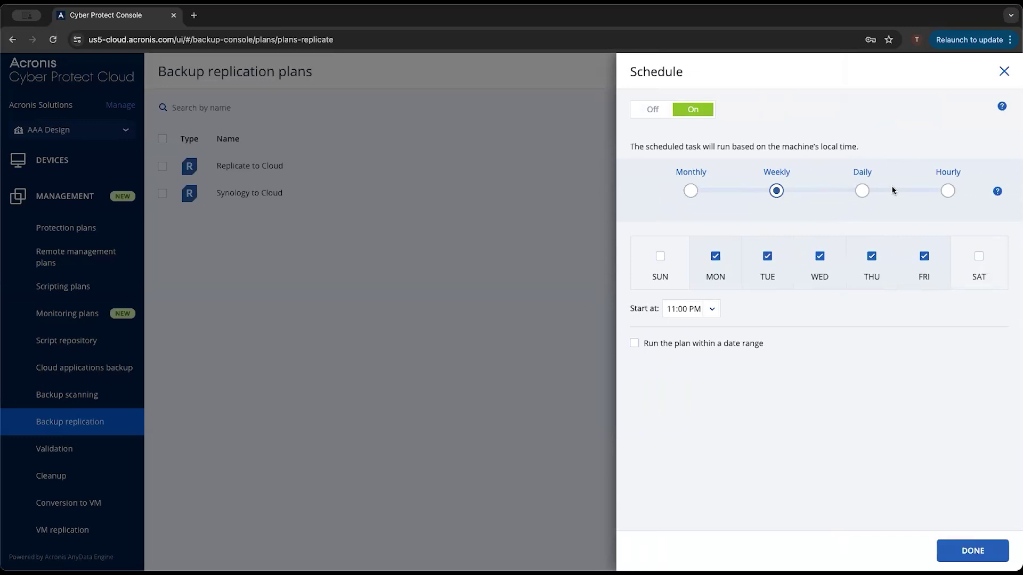
pyautogui.click(972, 548)
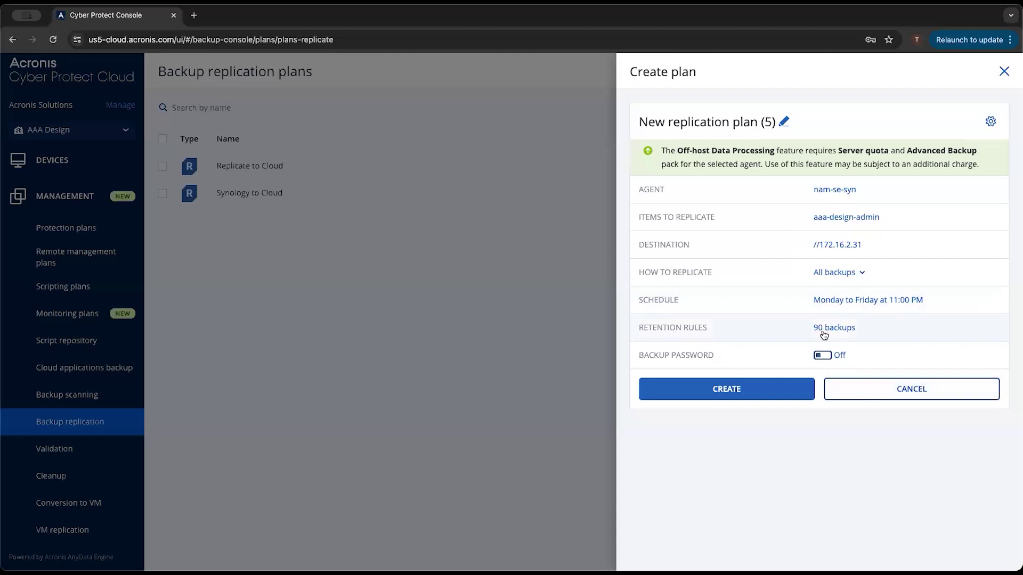